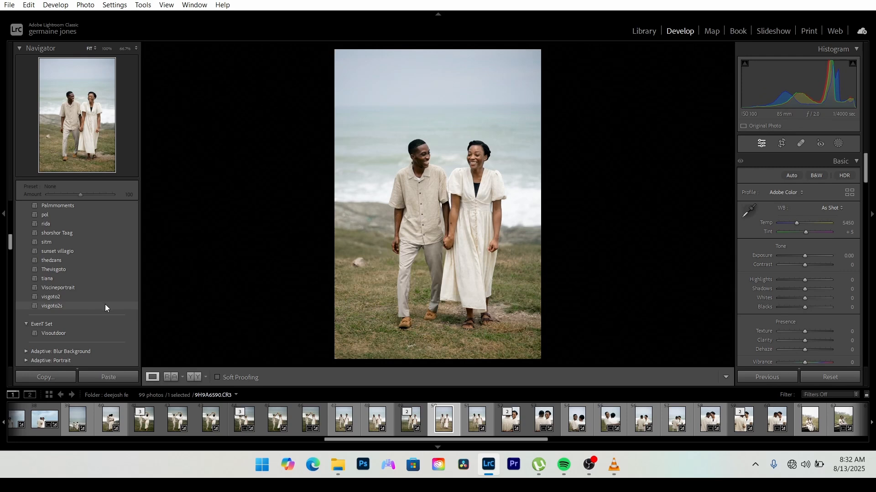
Apply the visgoto2s preset to the selected couple photo
left_click(105, 305)
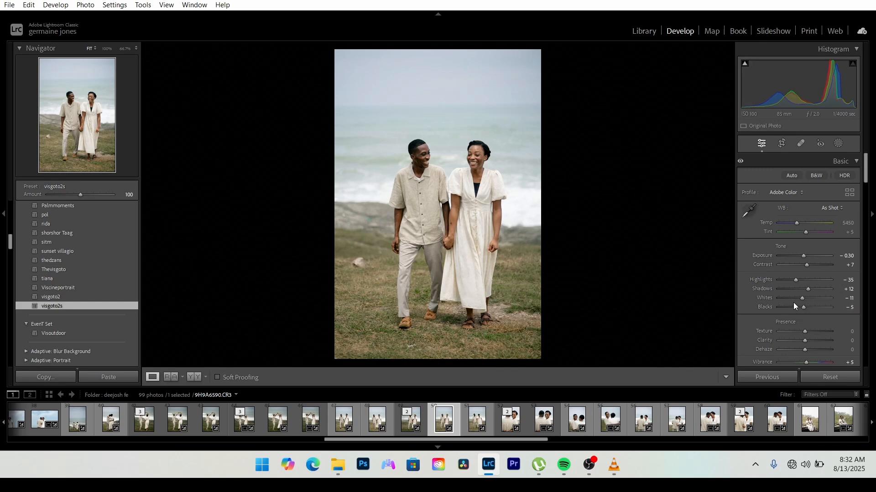
Examine the preset's basic tone settings and its tone curve, including the point on the red channel curve
scroll(792, 296, "down", 3)
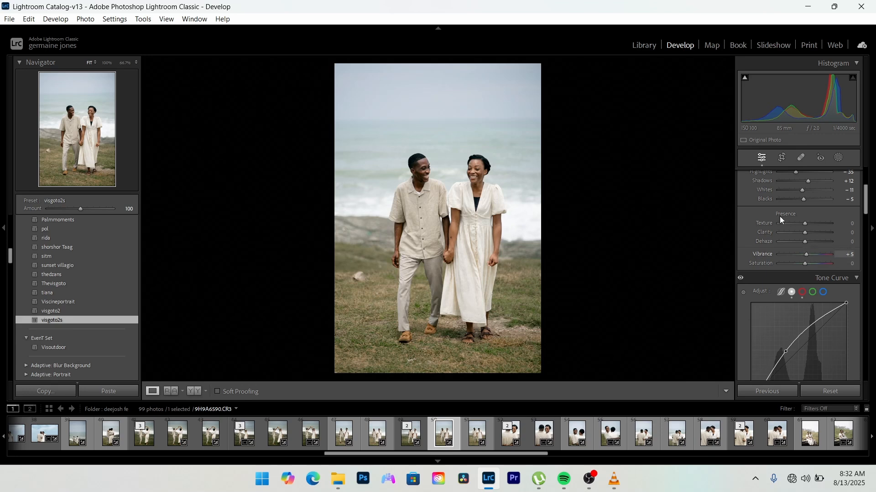
scroll(801, 254, "down", 2)
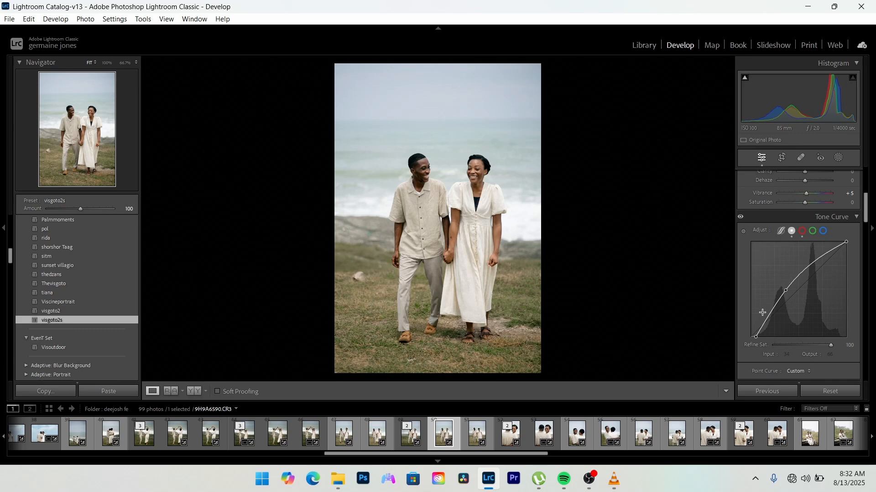
scroll(788, 247, "down", 6)
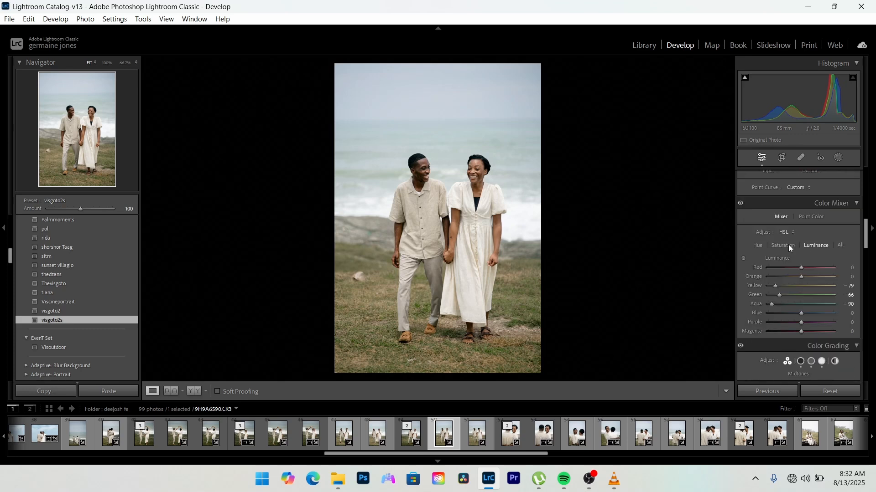
scroll(799, 221, "down", 4)
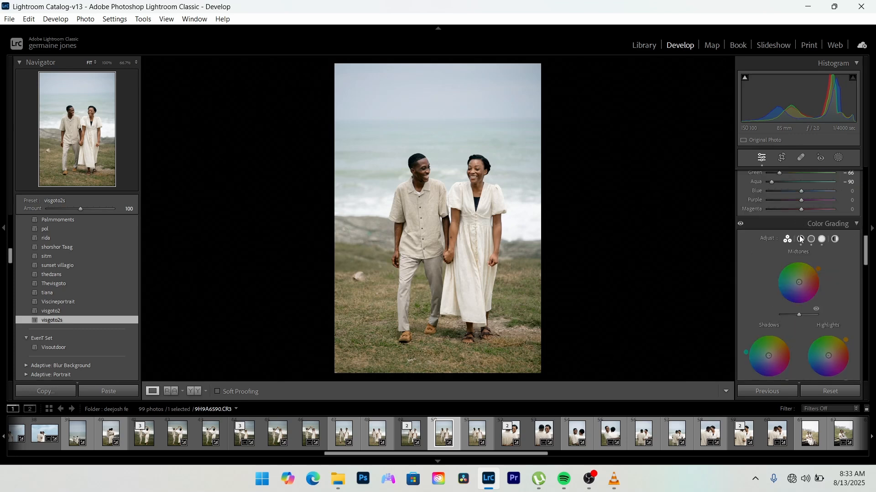
scroll(812, 233, "up", 9)
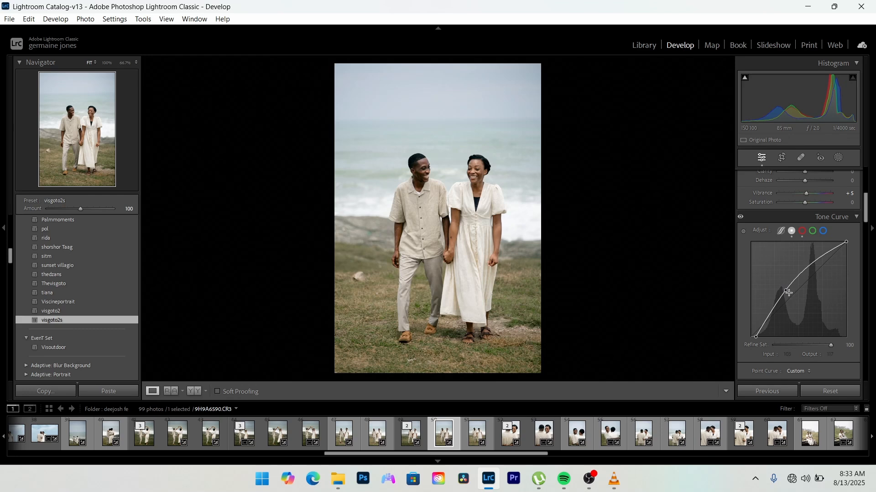
left_click(802, 231)
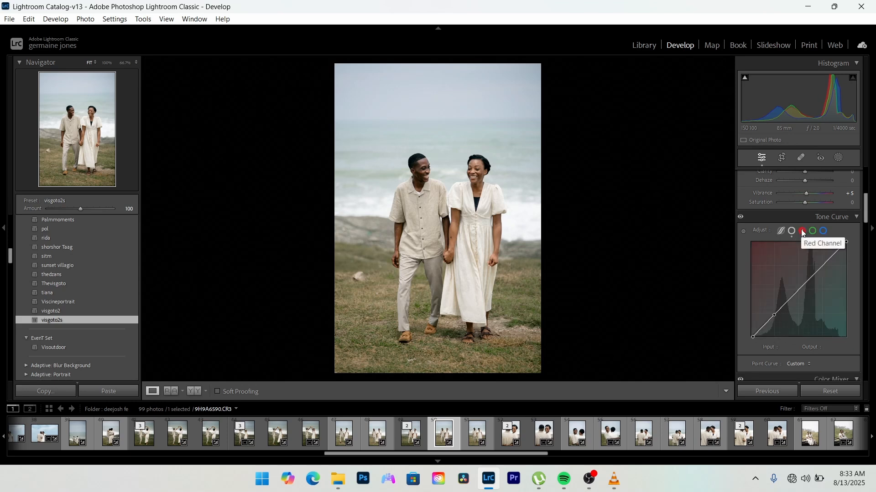
left_click(774, 316)
Review the preset's Color Mixer adjustments for hue, saturation and luminance
scroll(805, 250, "down", 3)
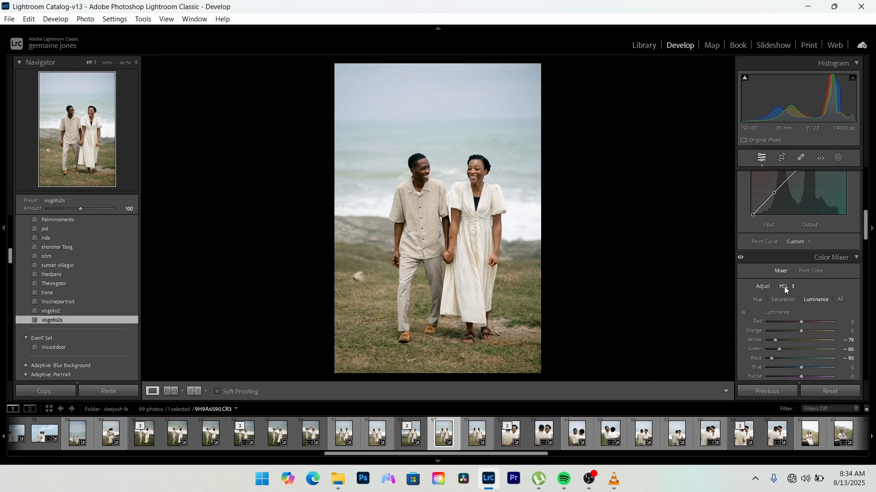
scroll(789, 289, "down", 2)
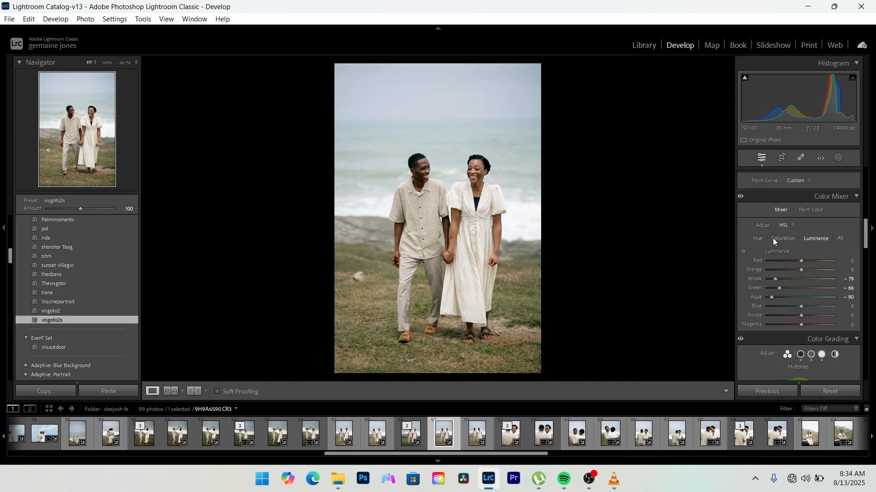
left_click(758, 238)
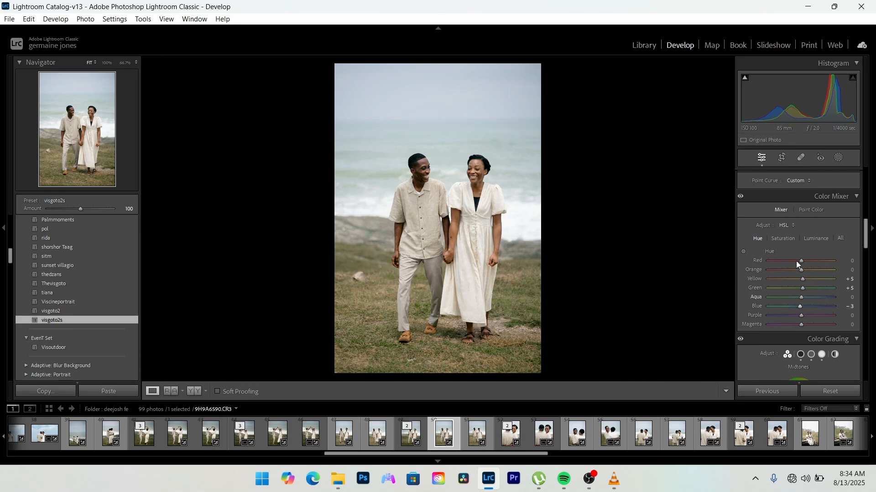
left_click(788, 238)
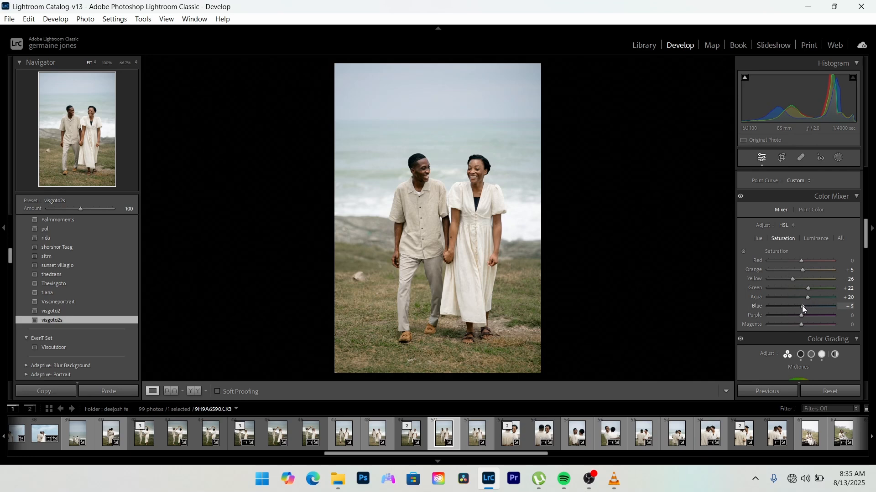
left_click(815, 240)
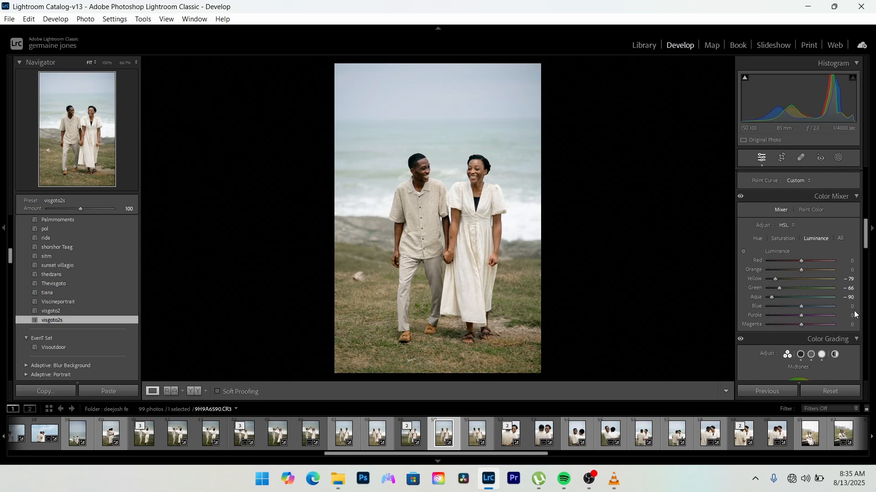
Look through the preset's color grading wheels, noise reduction and lens correction settings
scroll(830, 305, "down", 3)
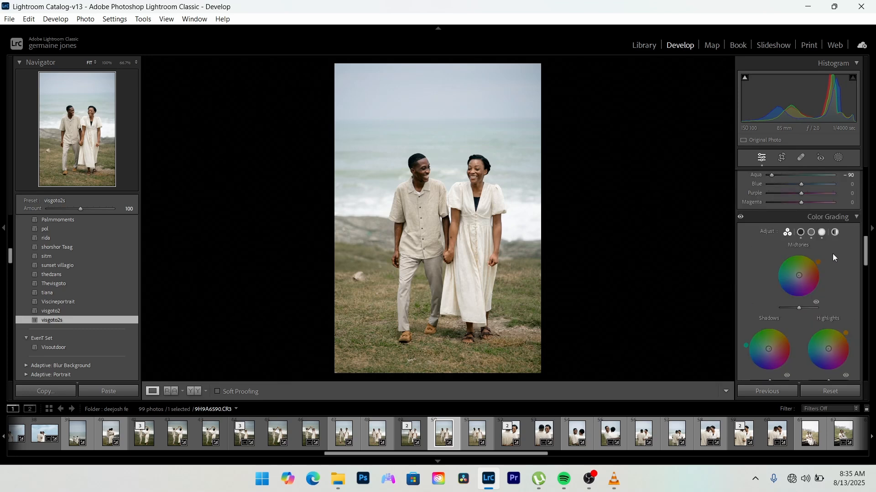
scroll(826, 263, "down", 2)
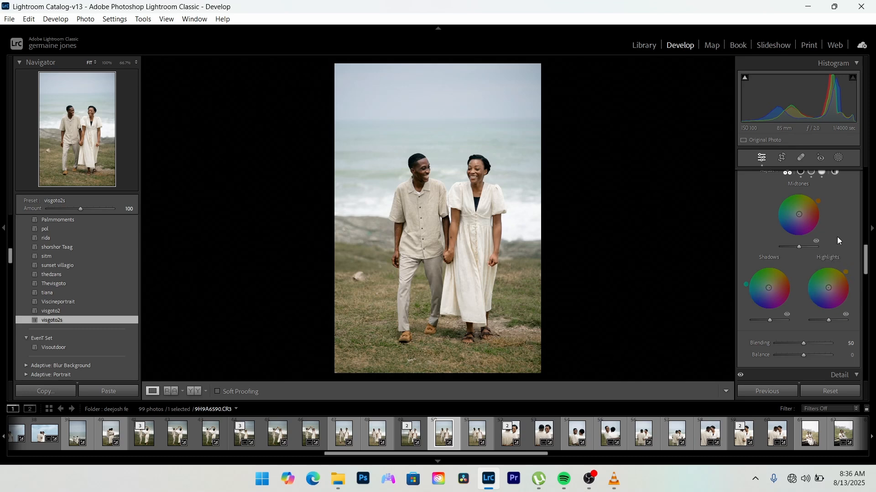
scroll(836, 236, "down", 3)
scroll(805, 280, "down", 7)
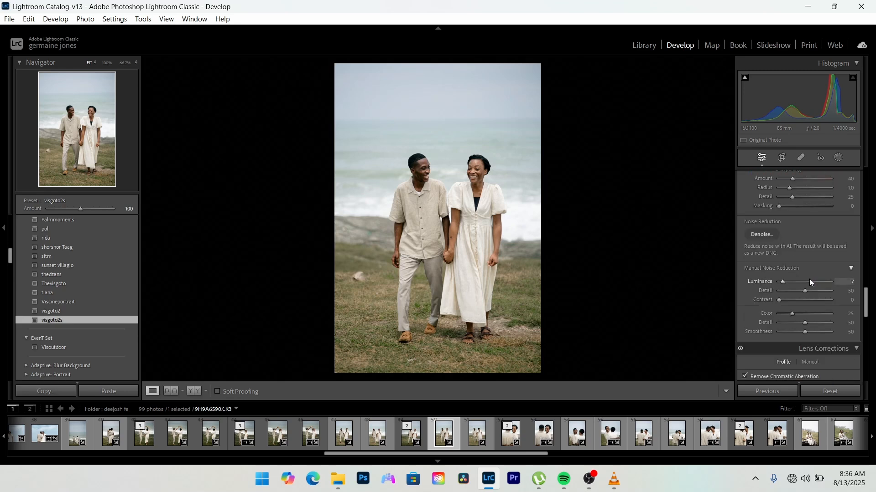
scroll(804, 278, "down", 3)
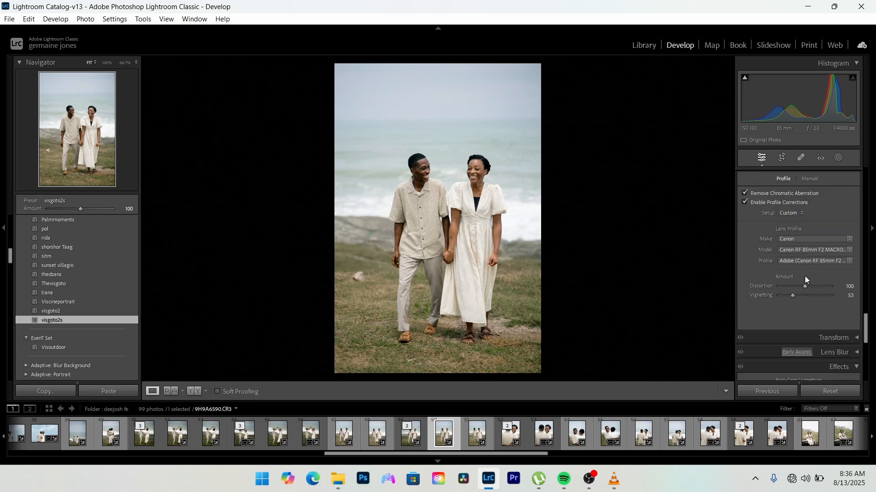
scroll(805, 275, "up", 8)
scroll(806, 272, "up", 10)
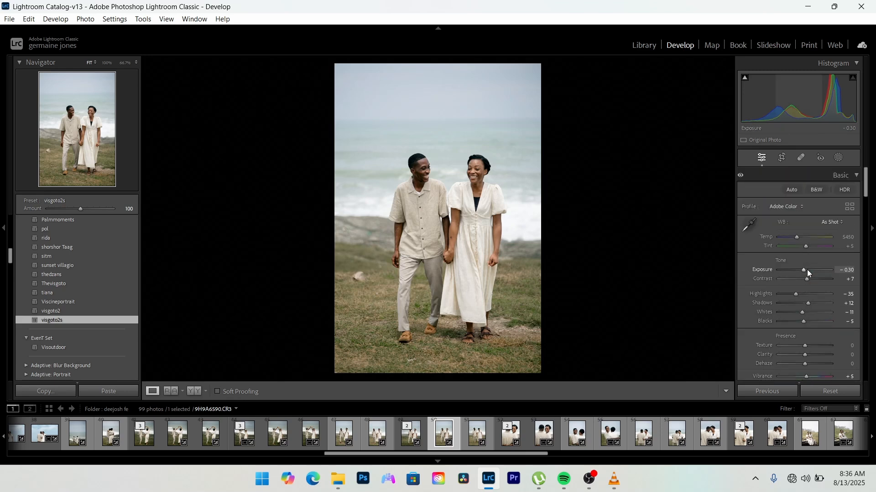
Add a linear gradient mask rising over the foreground grass to the couple's lower legs and set its exposure to -0.30
left_click(839, 158)
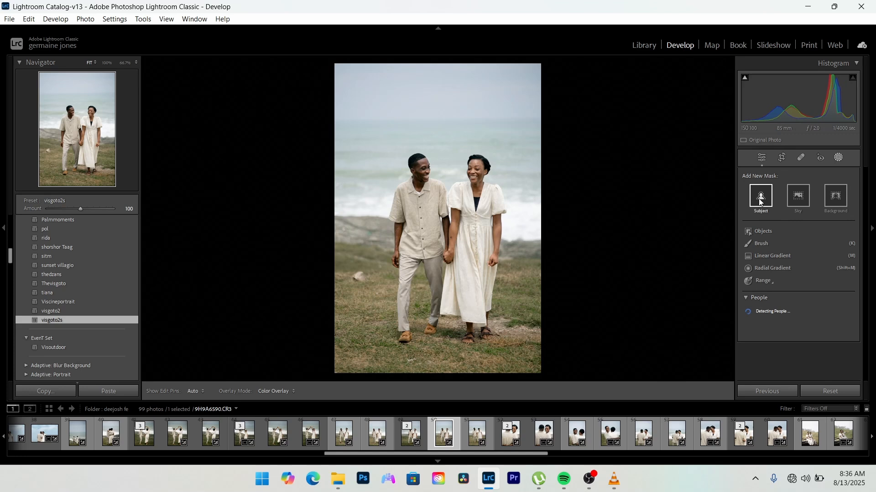
left_click(787, 255)
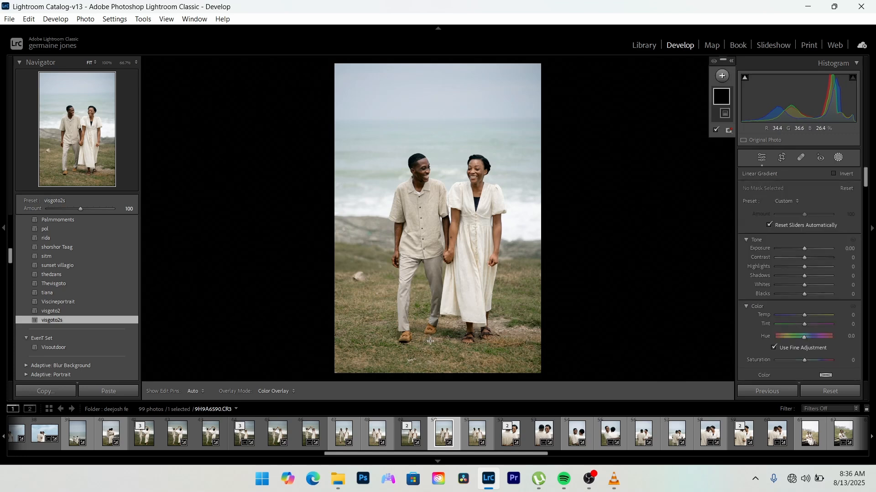
left_click_drag(430, 340, 431, 299)
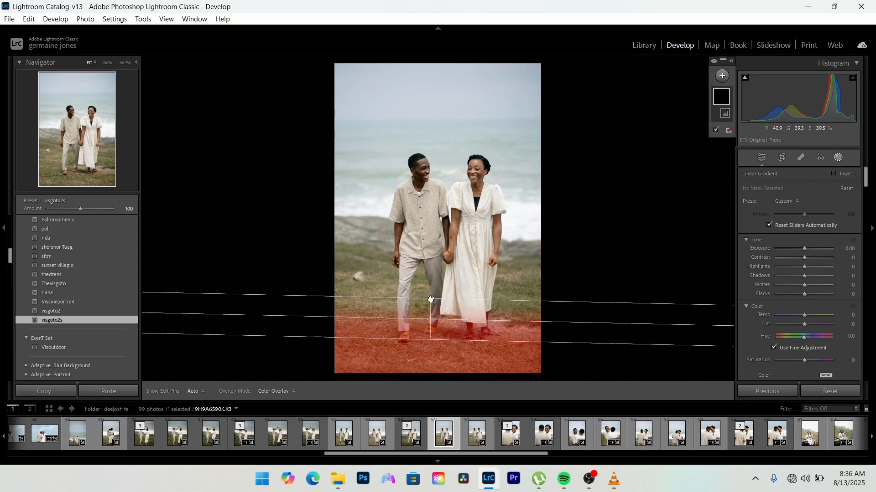
left_click(803, 248)
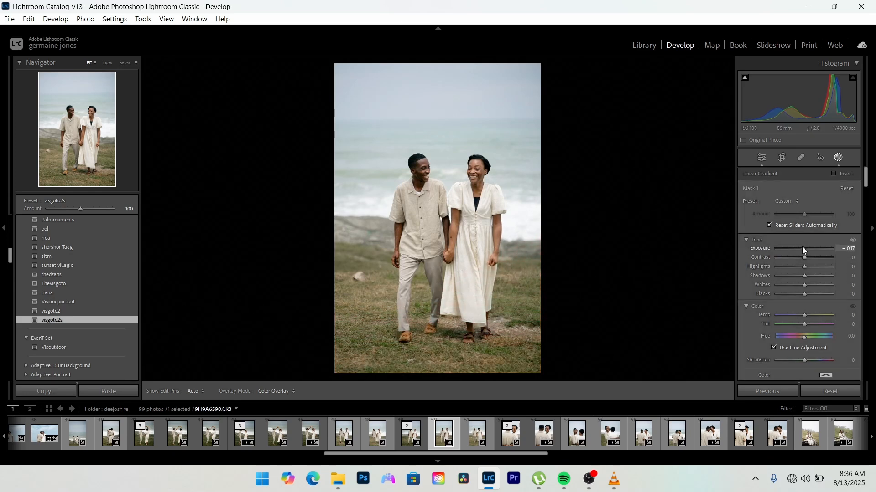
left_click_drag(803, 247, 800, 247)
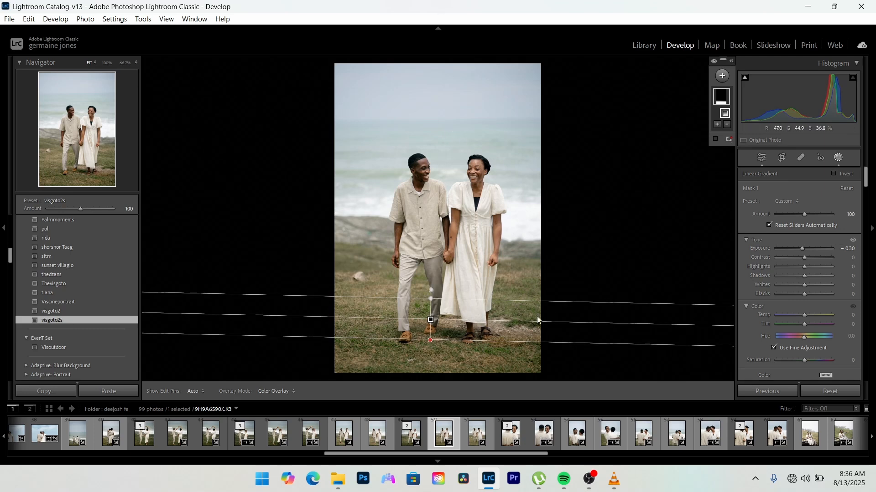
Rotate the linear gradient to nearly level and subtract the subject from its mask
left_click_drag(443, 323, 503, 308)
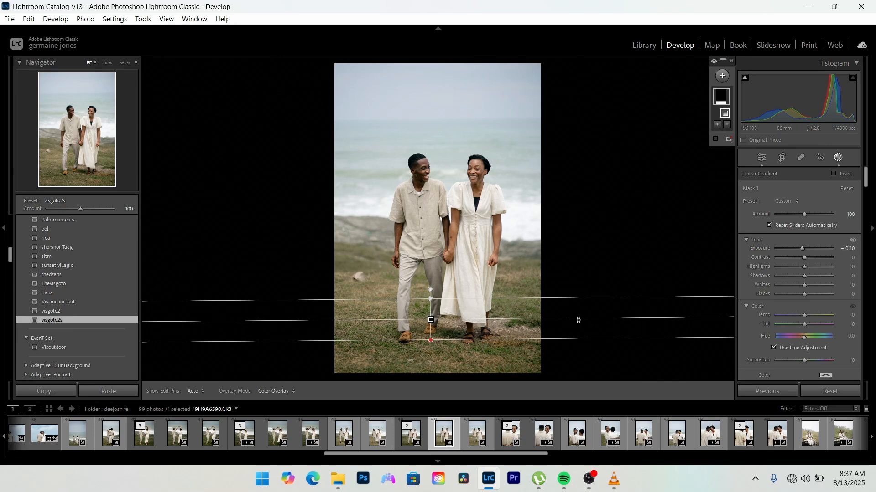
left_click_drag(578, 318, 578, 319)
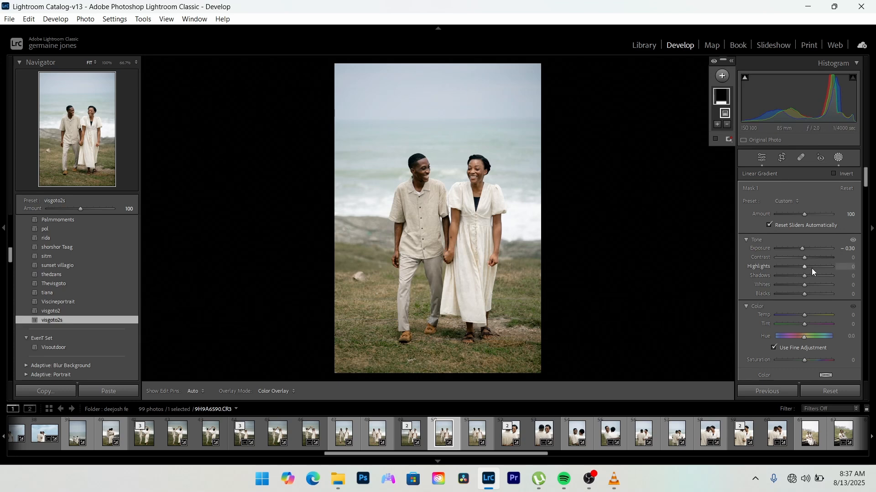
left_click(728, 130)
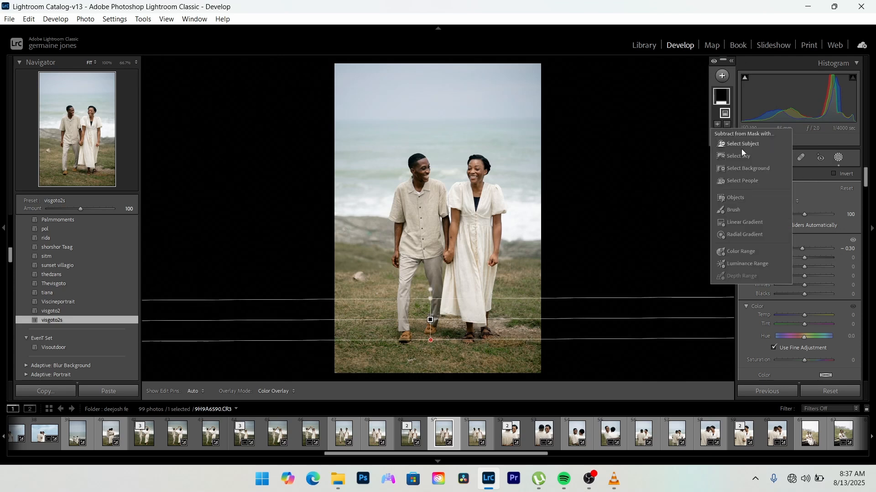
left_click(749, 149)
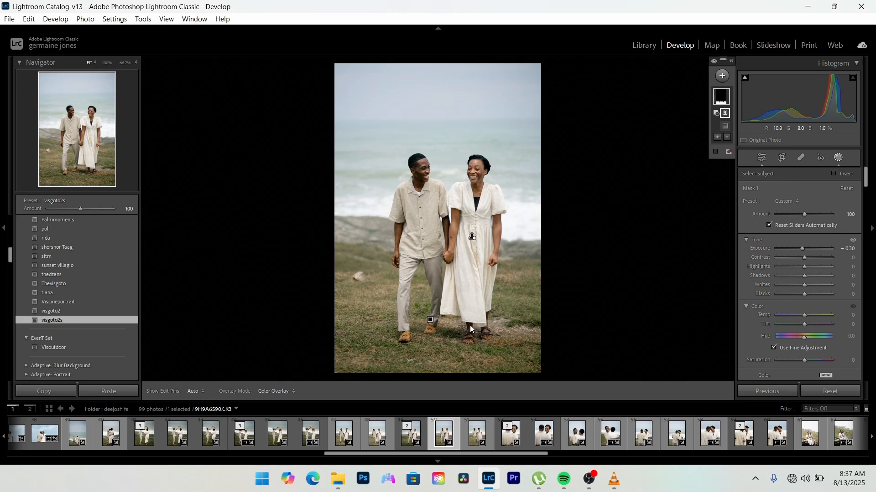
Create a new subject mask, invert it to cover the surroundings, and set its exposure to -0.43
left_click(722, 78)
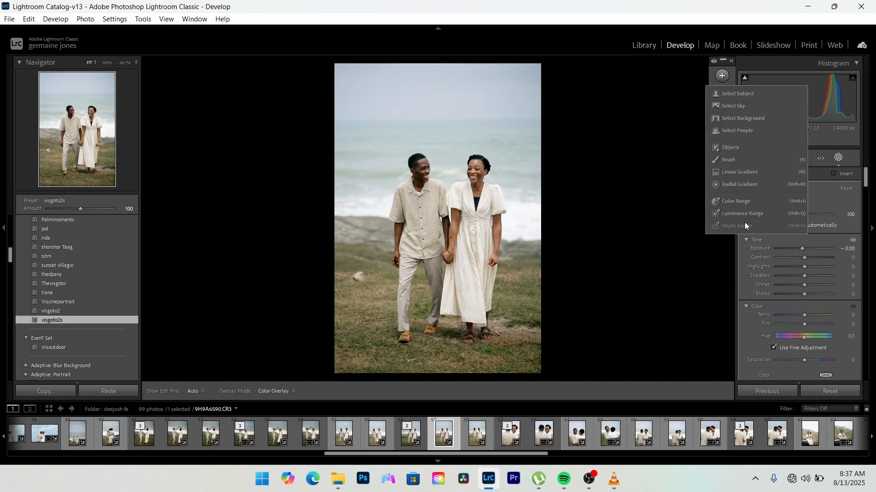
left_click(740, 94)
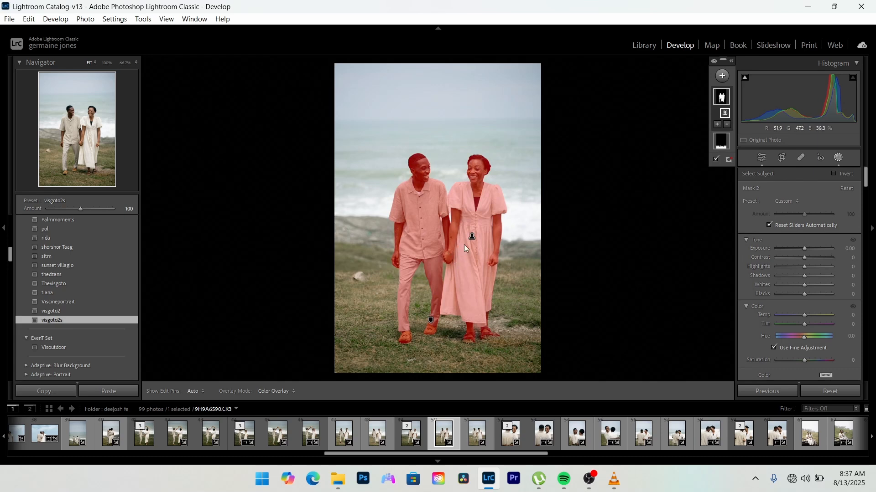
left_click(833, 174)
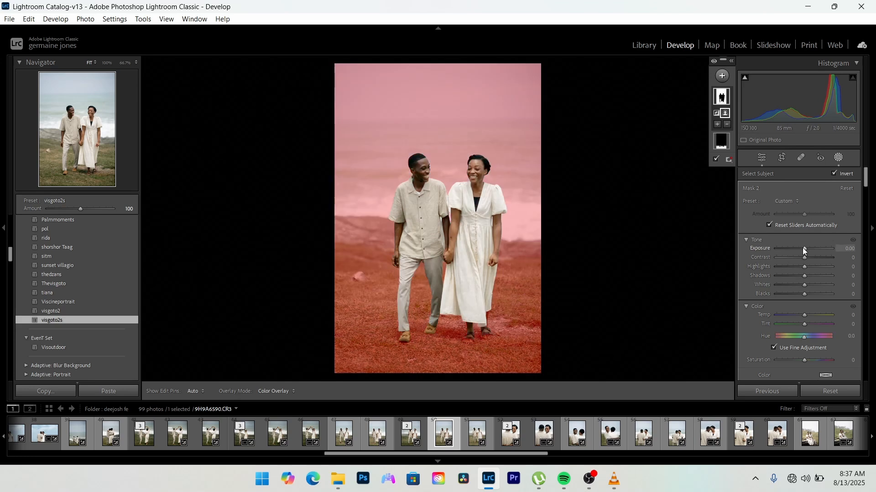
left_click_drag(802, 248, 800, 247)
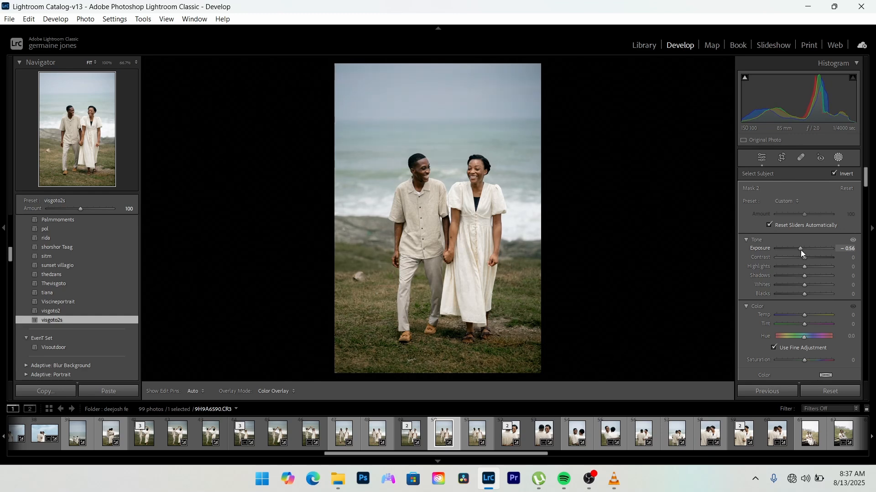
left_click_drag(800, 250, 800, 250)
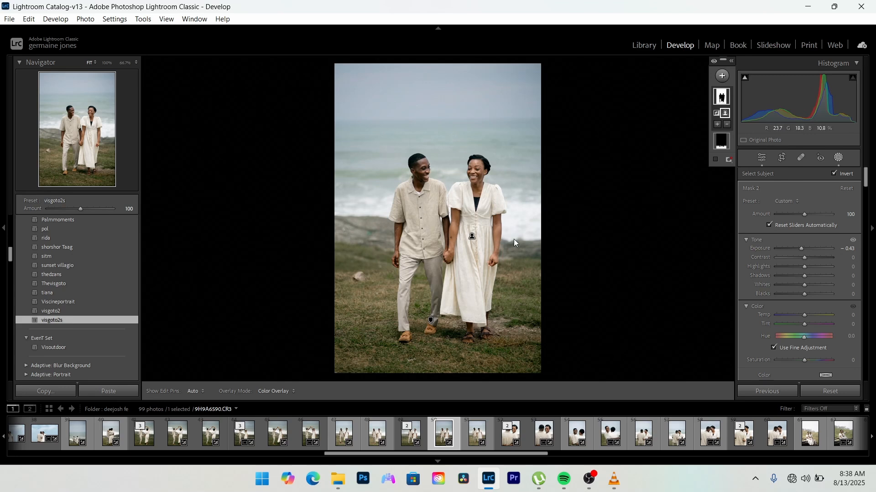
Create a brush mask with brush A at size 12 and paint it over the man's shadowed cheek, temple and jaw
left_click(723, 77)
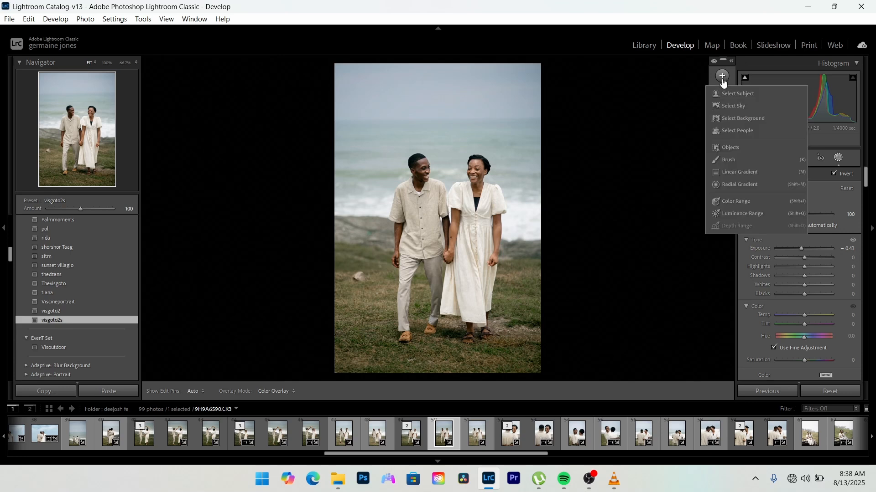
left_click(732, 159)
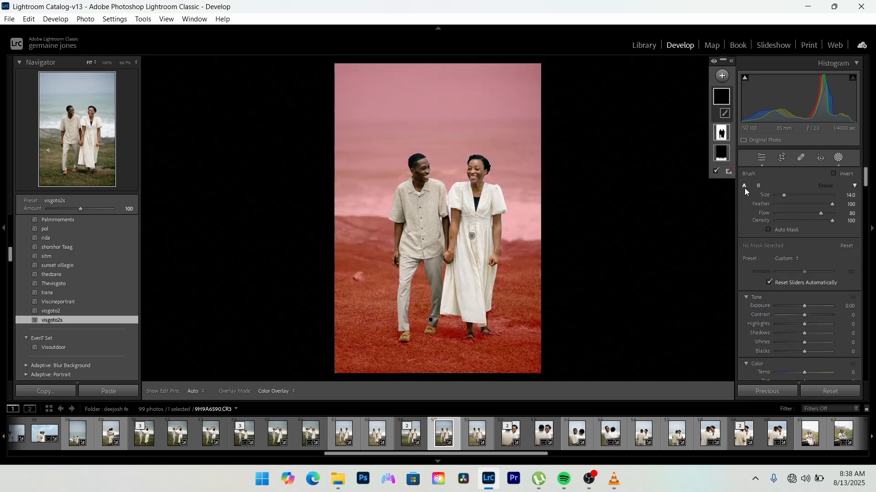
left_click(744, 187)
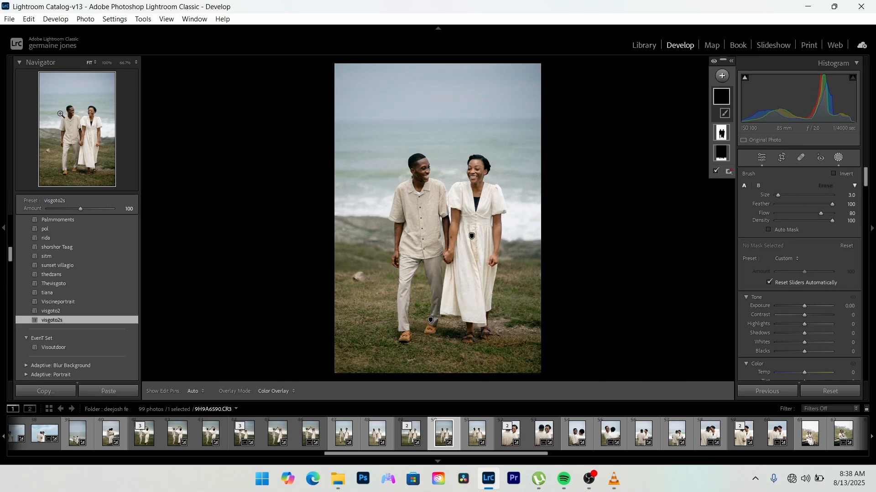
left_click(61, 114)
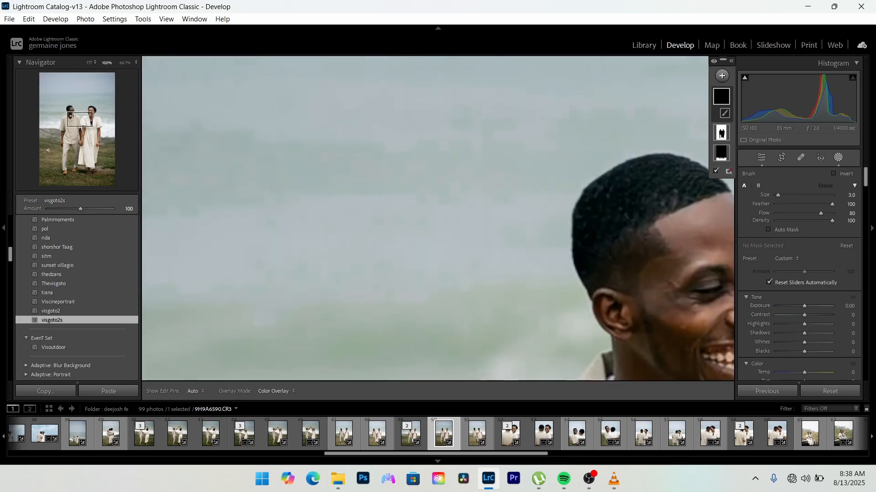
left_click_drag(73, 116, 61, 106)
key("bracketright")
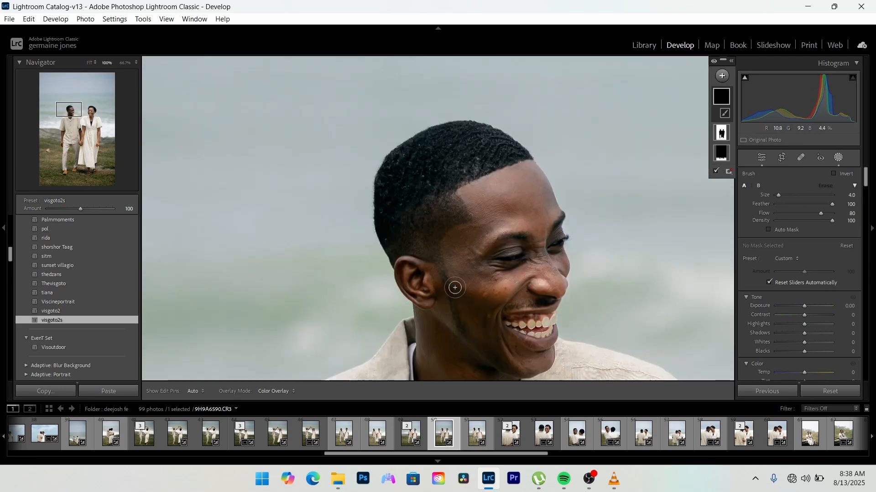
key("bracketright")
key("bracketright")
key("bracketright")
key("bracketright")
key("bracketright")
key("bracketright")
key("bracketright")
key("bracketright")
mouse_move(455, 294)
left_mouse_down()
mouse_move(485, 305)
mouse_move(467, 247)
mouse_move(478, 247)
mouse_move(469, 270)
mouse_move(481, 319)
left_mouse_up()
key("h")
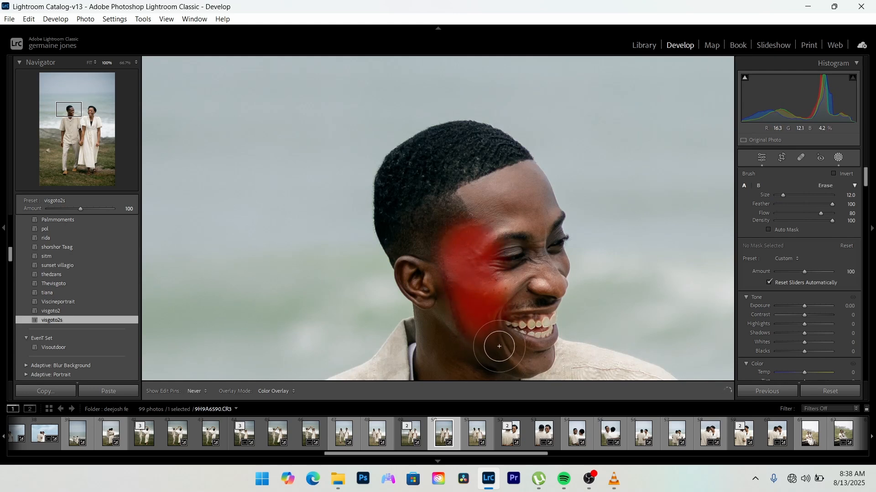
key("h")
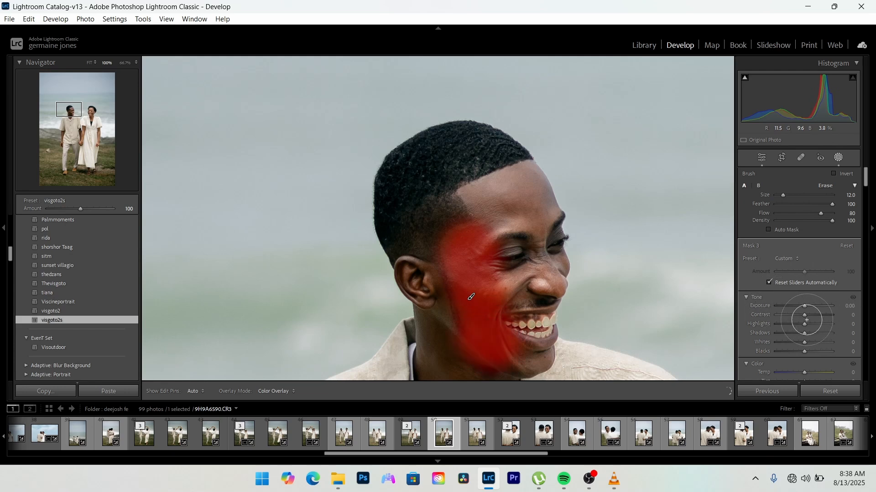
key("h")
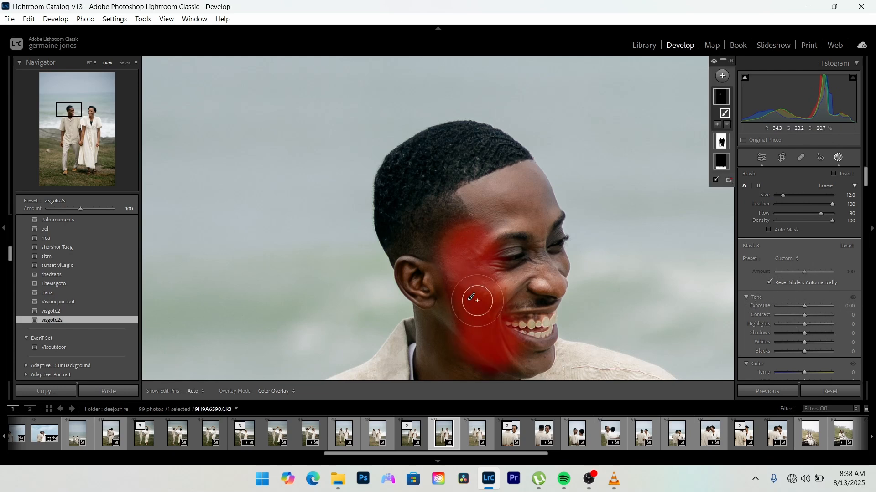
mouse_move(496, 356)
left_mouse_down()
mouse_move(517, 357)
mouse_move(477, 351)
mouse_move(448, 310)
mouse_move(469, 330)
mouse_move(470, 299)
left_mouse_up()
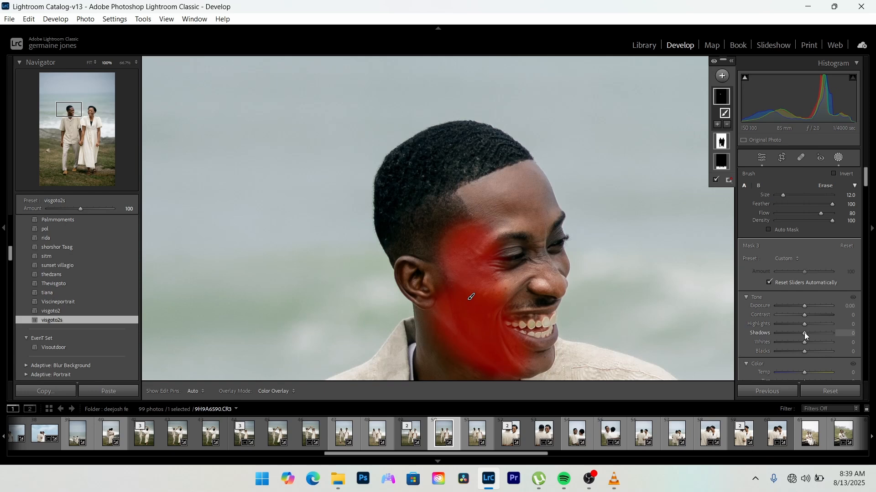
Raise the face mask's shadows to 14 and leave masking with the whole photo in view
left_click_drag(803, 332, 808, 334)
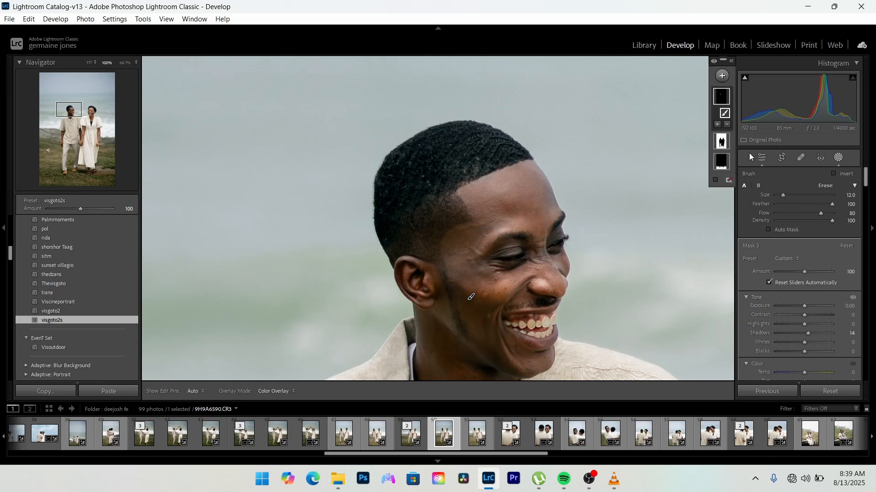
key("shift+w")
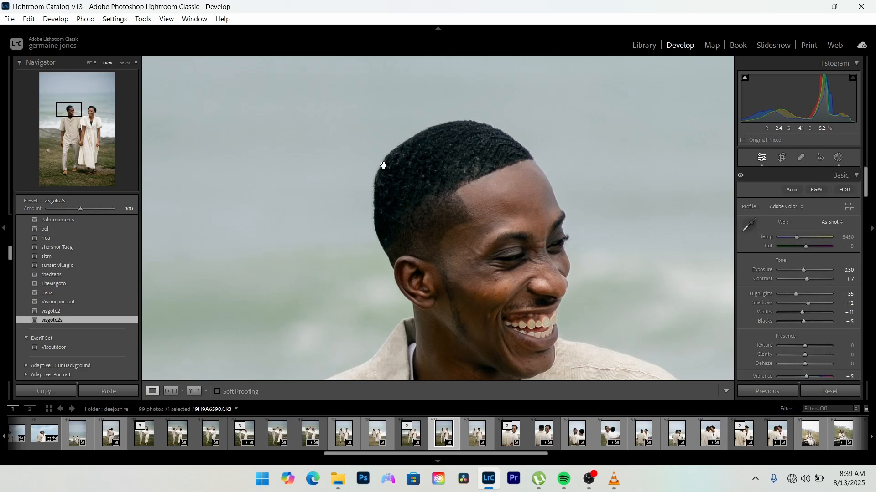
left_click(377, 166)
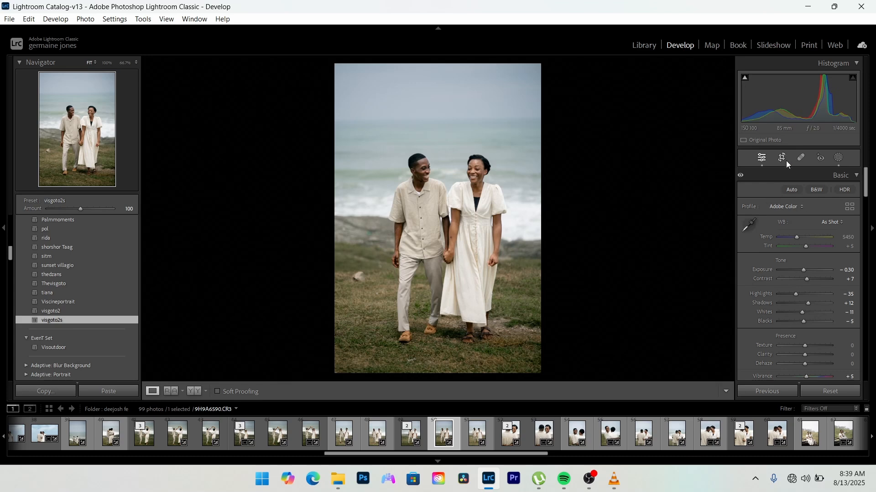
Heal the rock beside the man and a spot in the foreground grass, moving that spot's source to nearby grass
left_click(800, 158)
key("q")
left_click(800, 158)
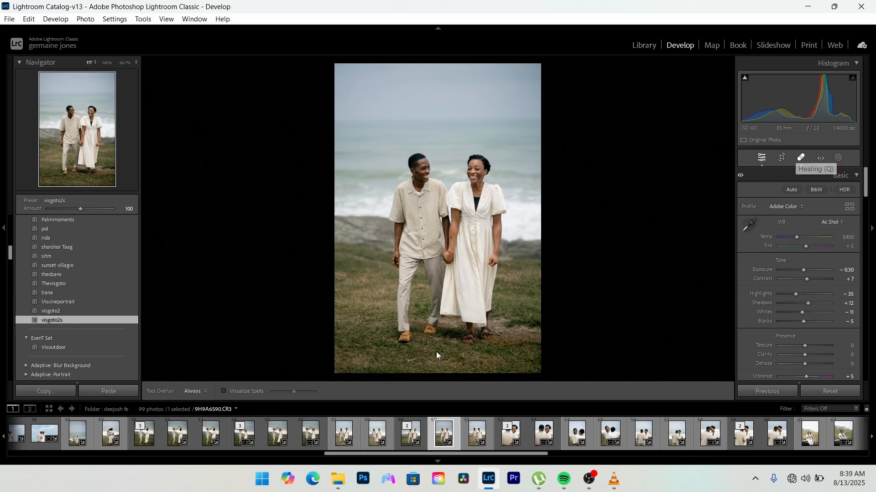
scroll(411, 362, "up", 1)
left_click(411, 362)
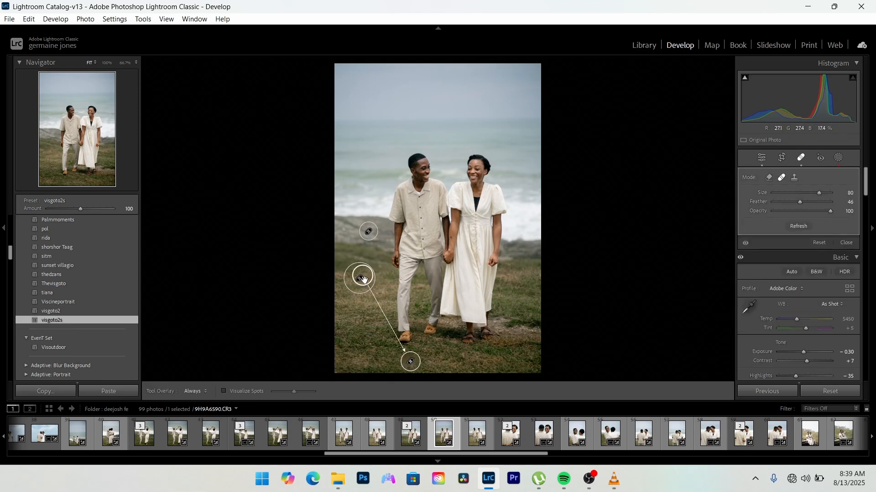
mouse_move(362, 273)
left_mouse_down()
mouse_move(360, 313)
mouse_move(374, 348)
left_mouse_up()
key("q")
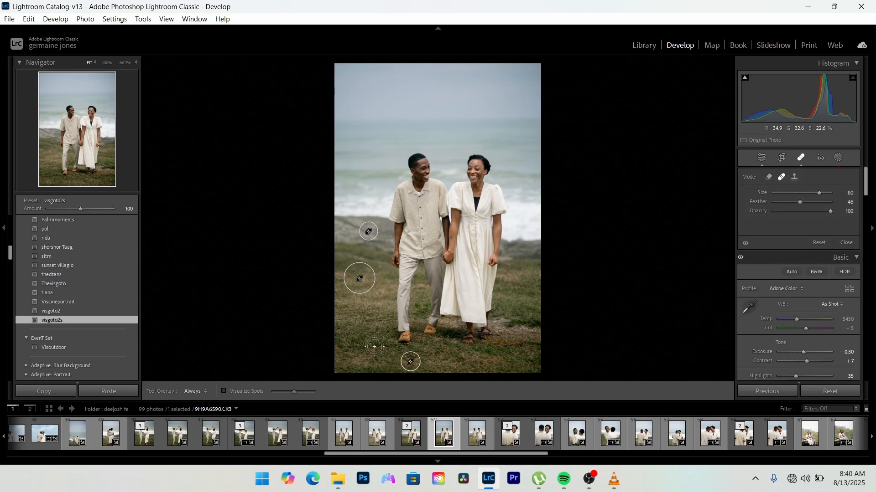
Crop the photo tighter at the sky and foreground grass, and compare the before and after versions side by side
left_click(781, 158)
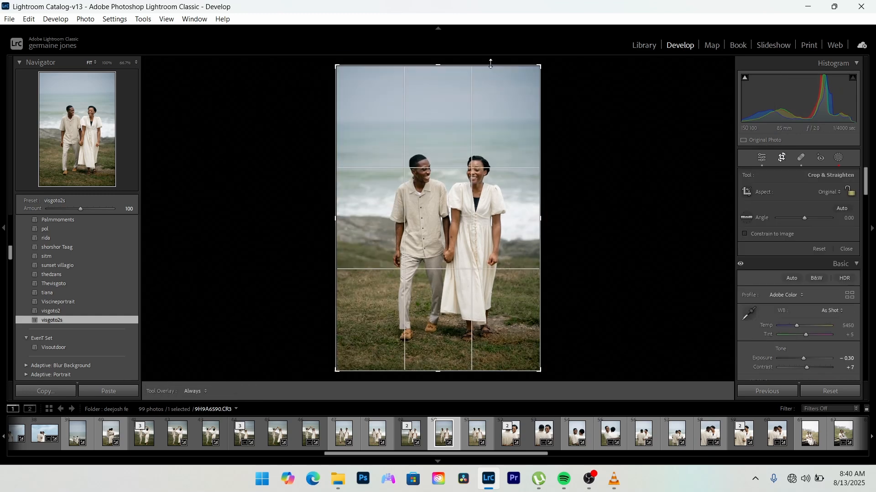
left_click_drag(492, 66, 493, 76)
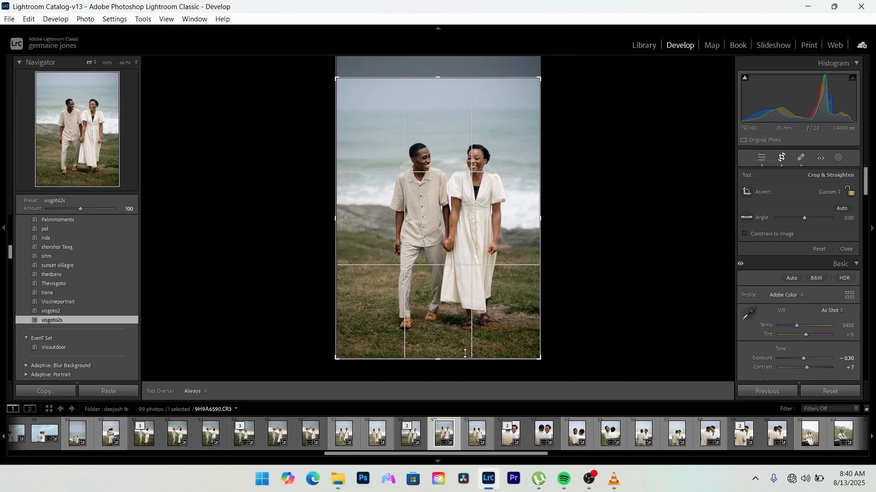
key("Return")
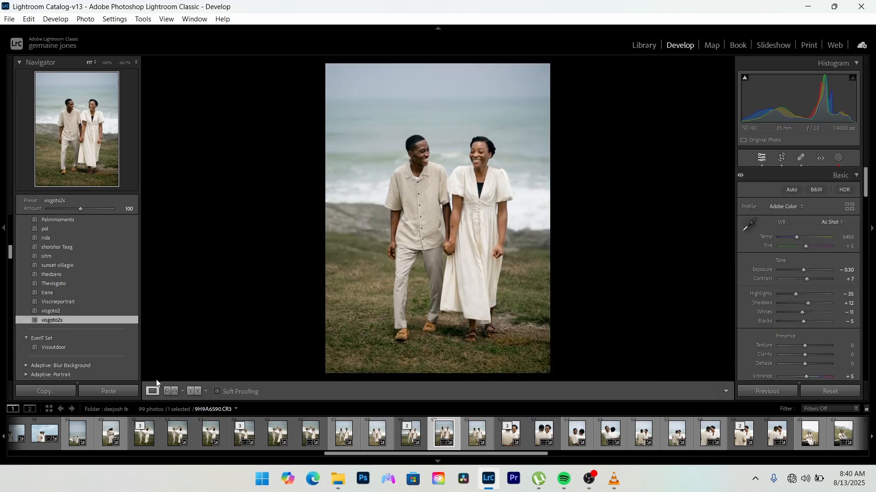
left_click(191, 392)
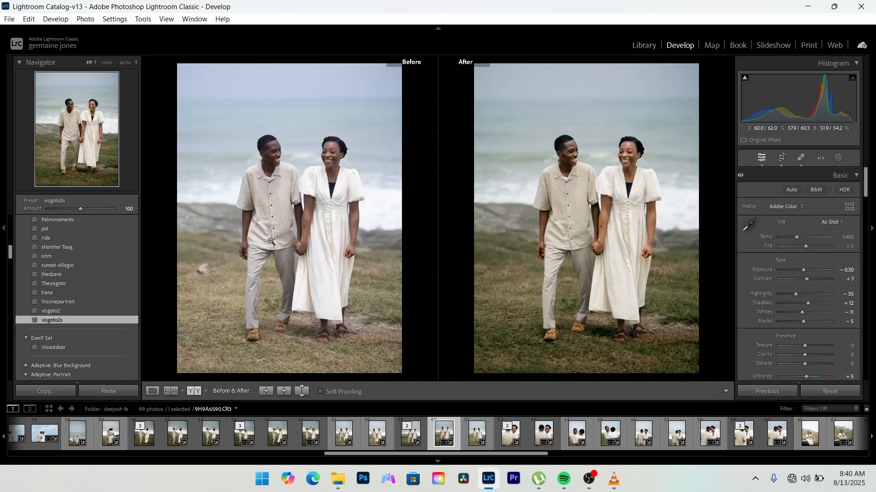